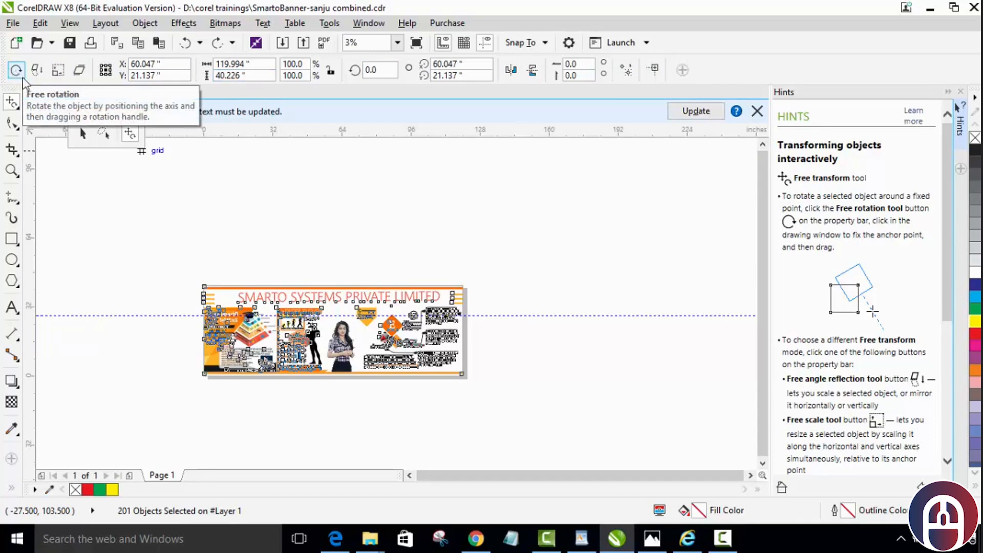
Step: Rotate the selected banner objects about 22° with Free Rotation, pivoting just outside the banner's lower-left corner, and undo the rotation
click(16, 72)
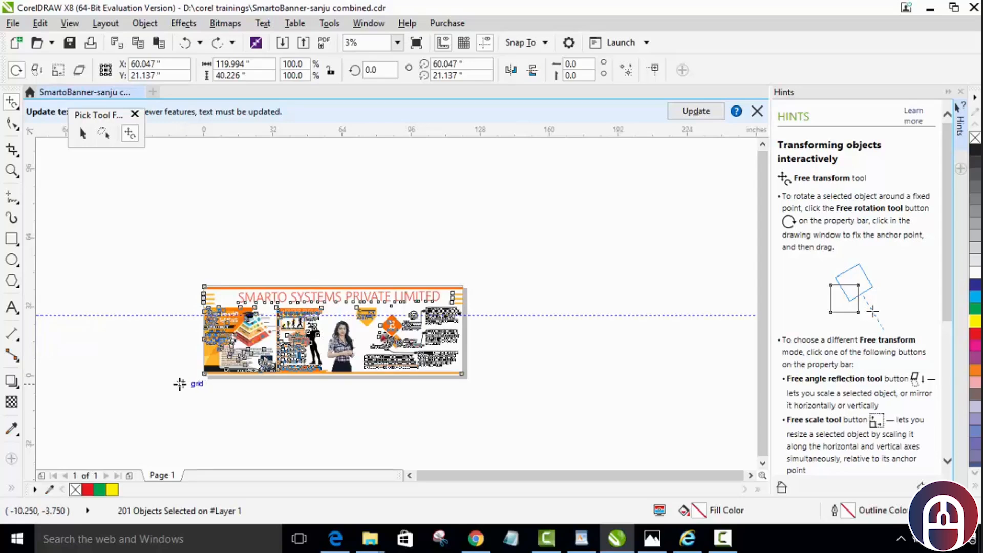
drag(175, 380, 185, 373)
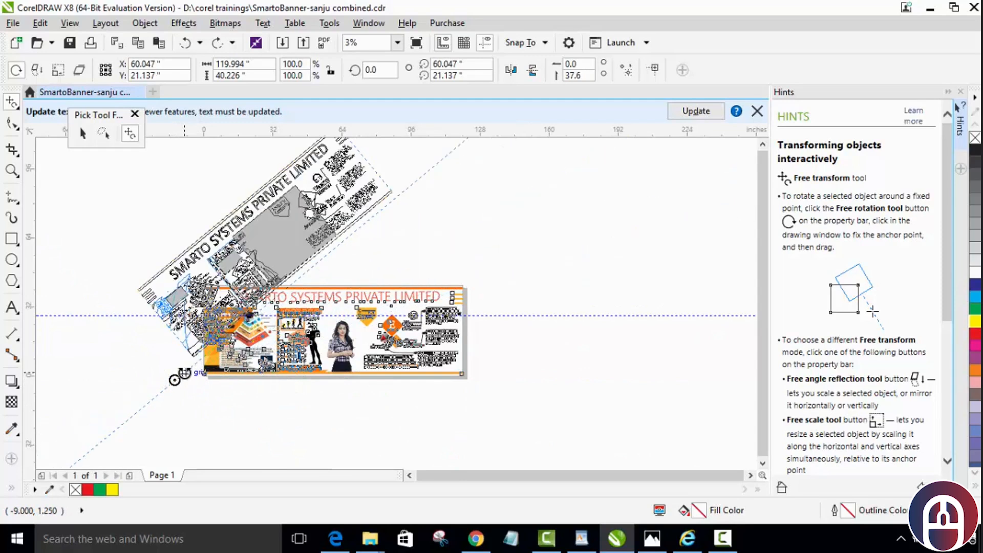
drag(184, 373, 186, 372)
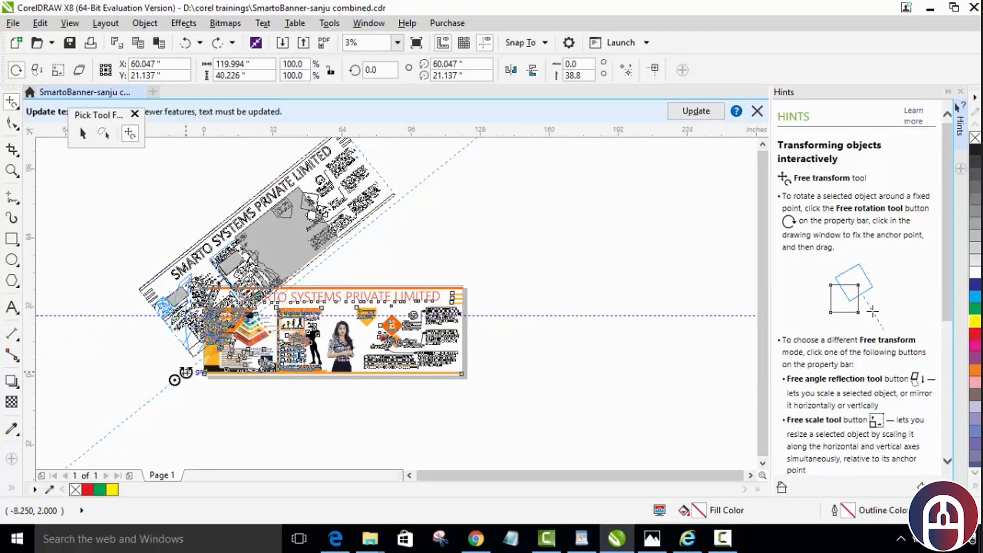
mouse_move(186, 372)
mouse_down()
mouse_move(206, 394)
mouse_move(213, 365)
mouse_up()
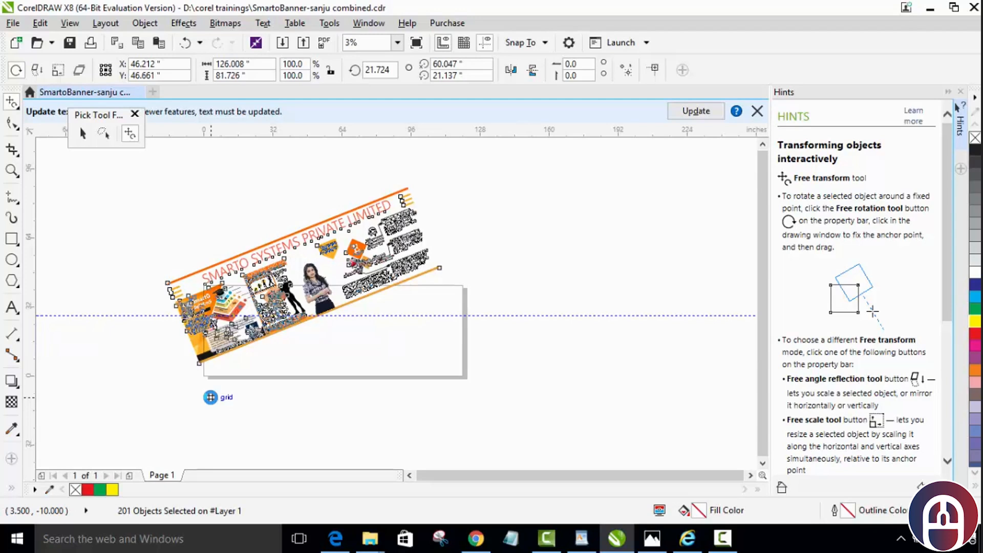
key(ctrl+z)
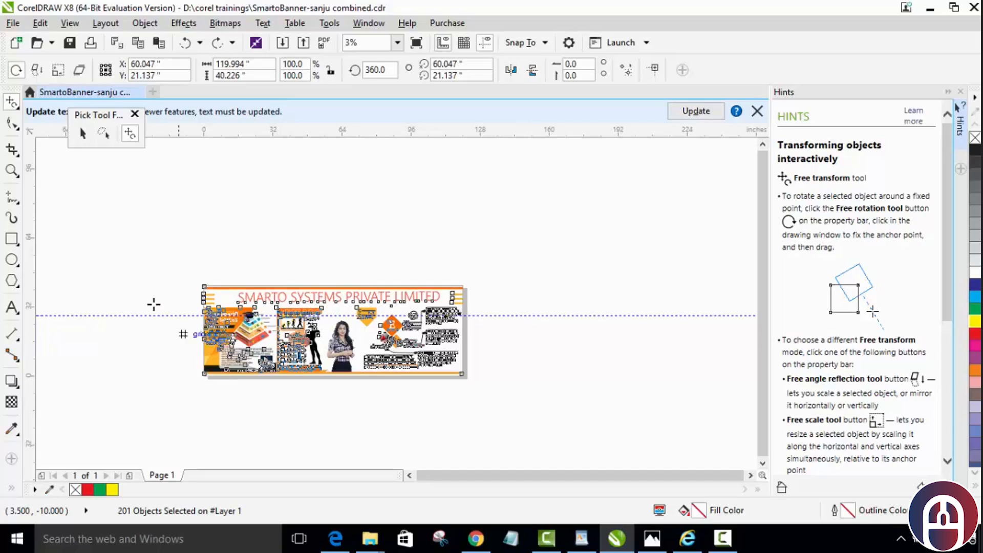
Step: Mirror the banner downward with Free Angle Reflection from an anchor beside its lower-left corner, and undo the reflection
click(37, 72)
drag(183, 379, 178, 378)
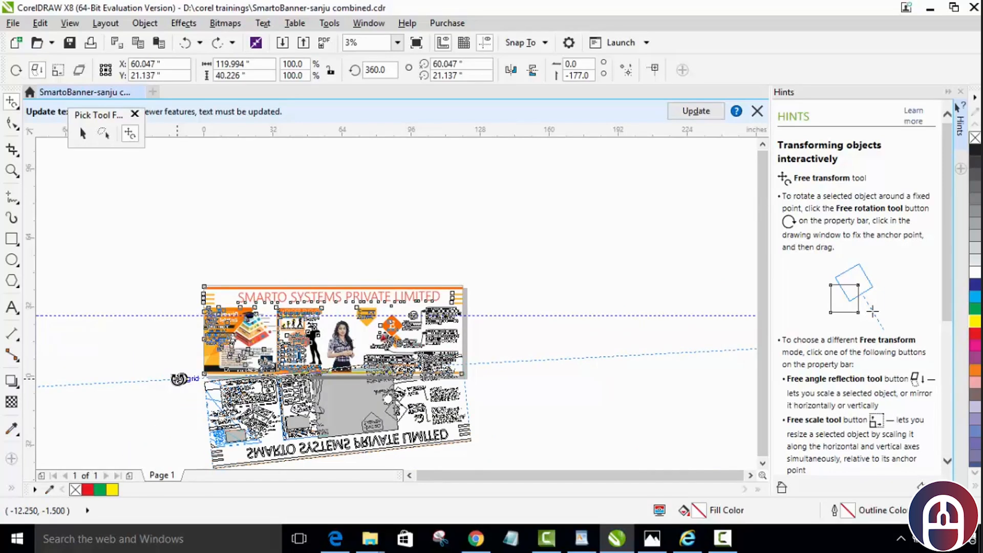
drag(178, 379, 176, 379)
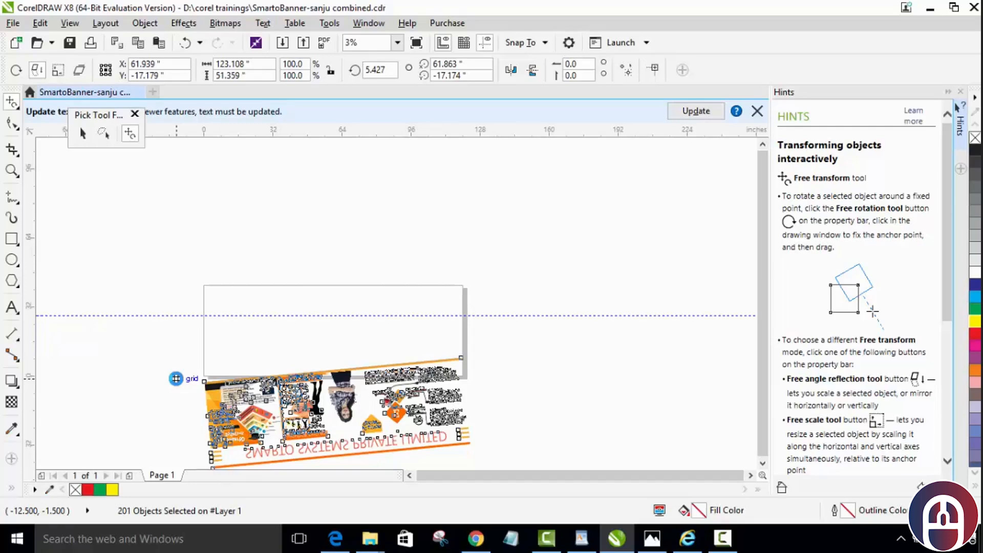
key(ctrl+z)
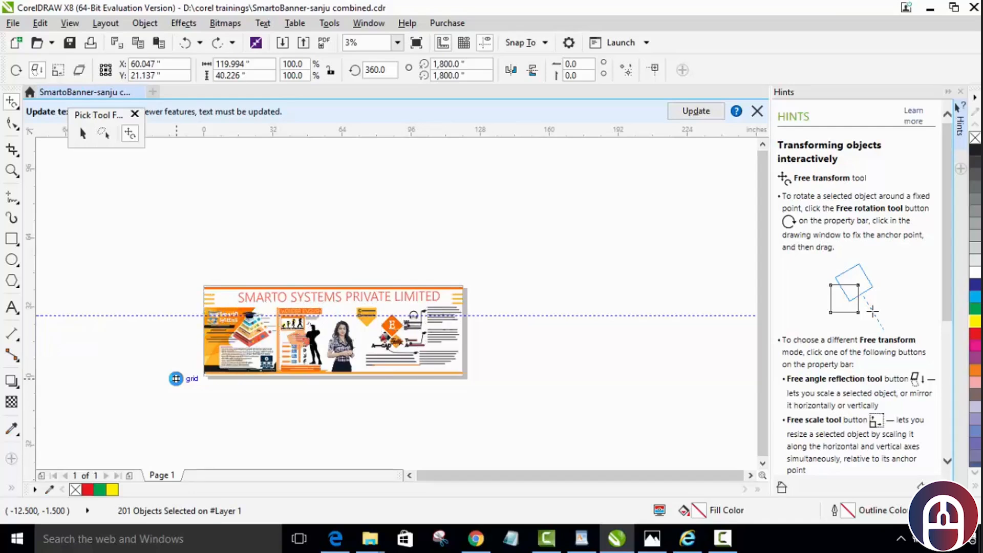
click(175, 378)
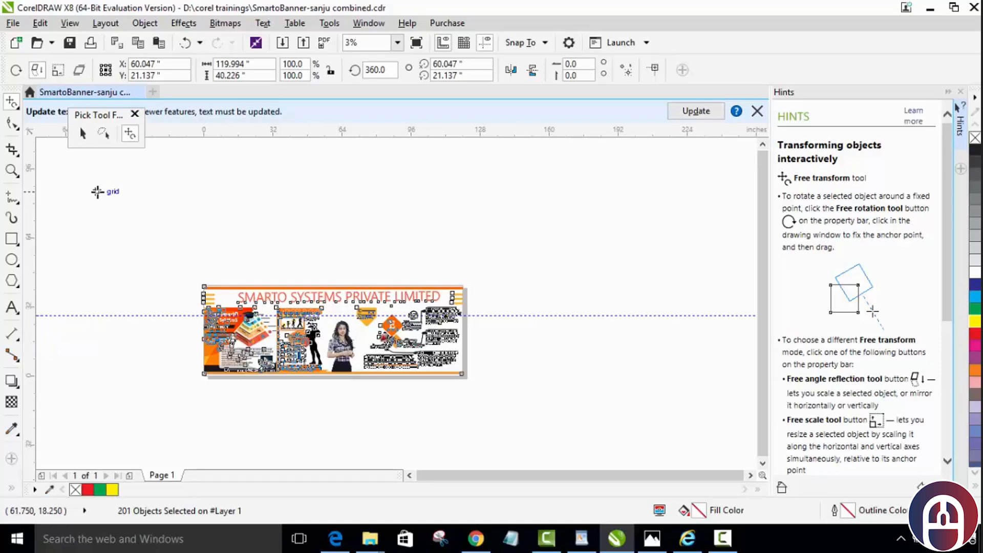
Step: Place a copy of the whole banner directly below the original, about 45 inches lower
click(83, 133)
drag(338, 335, 340, 437)
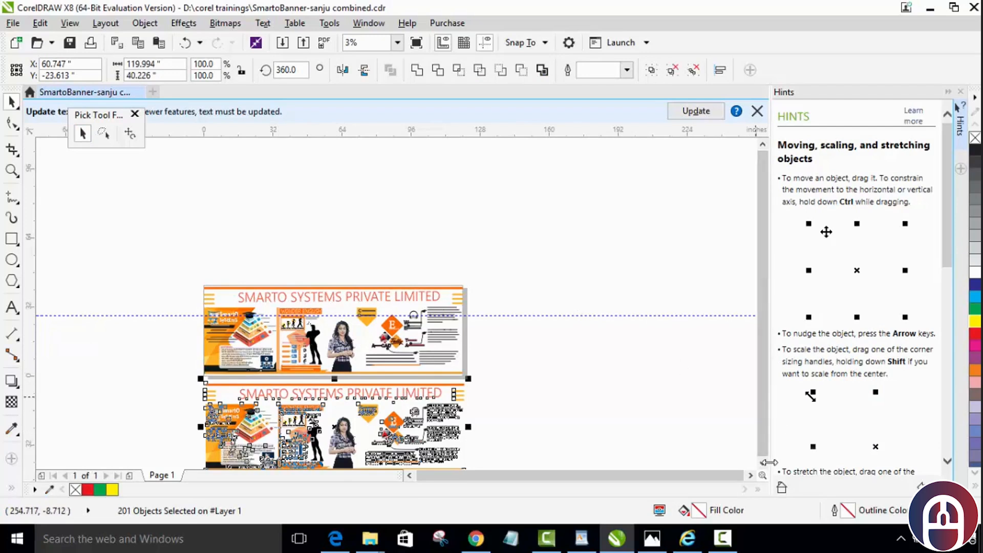
scroll(763, 464, down, 3)
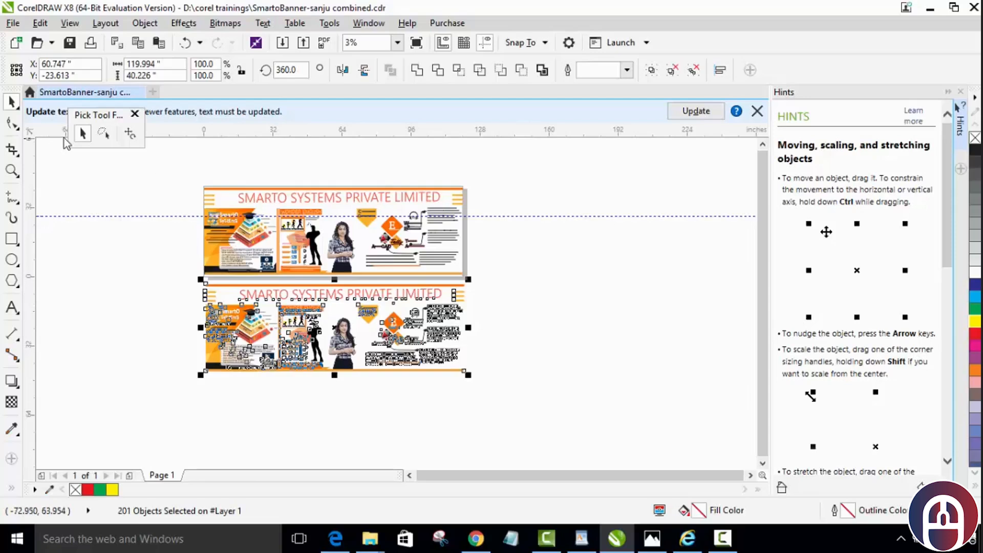
Step: Reflect the lower banner copy across a nearly horizontal axis at its base, undo back to the single original banner and deselect everything
click(130, 134)
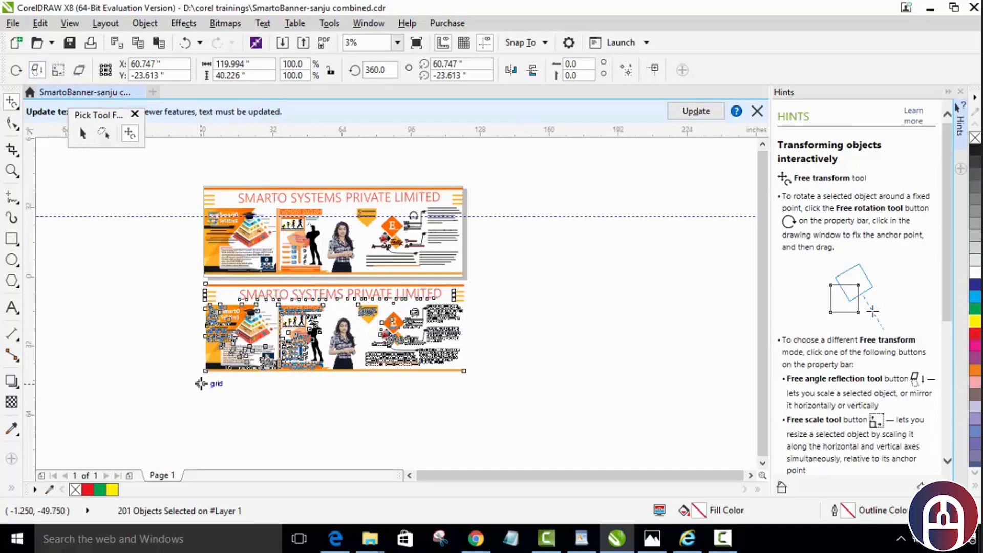
mouse_move(183, 365)
mouse_down()
mouse_move(191, 353)
mouse_move(189, 365)
mouse_up()
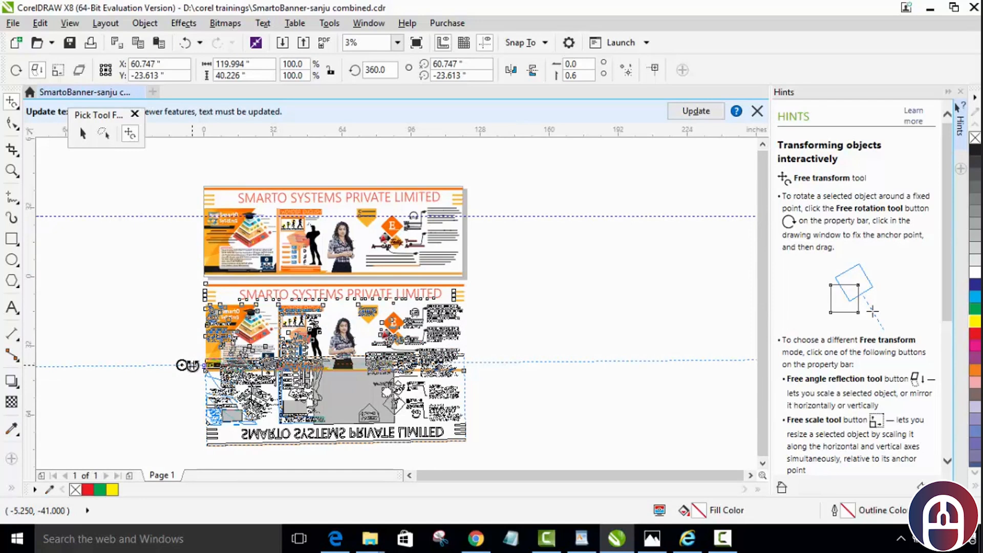
drag(190, 365, 199, 366)
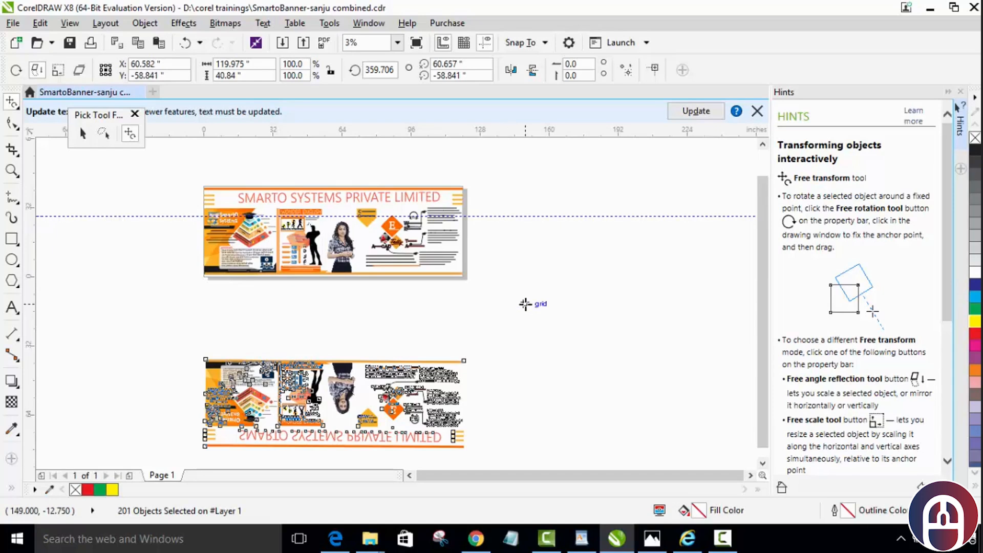
key(ctrl+z)
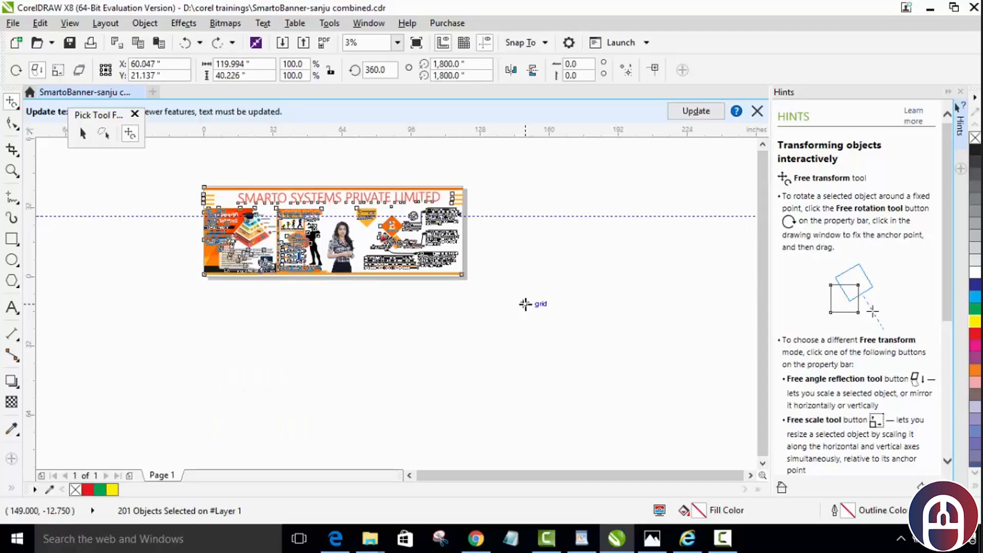
key(Escape)
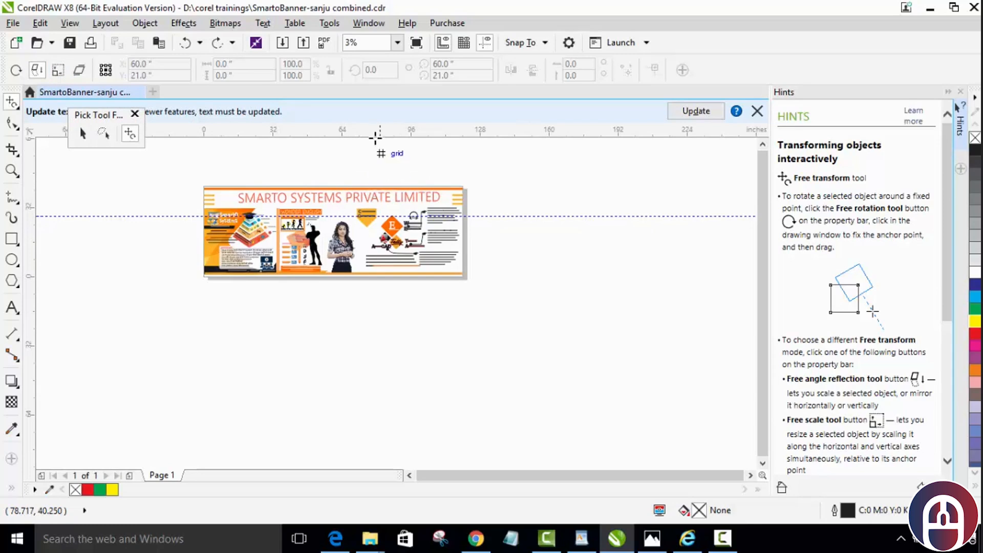
Step: Select all banner objects and enlarge them with Free Scale from the lower-left corner to about 814 by 121 inches, and undo the scaling
scroll(390, 158, down, 1)
scroll(435, 165, up, 1)
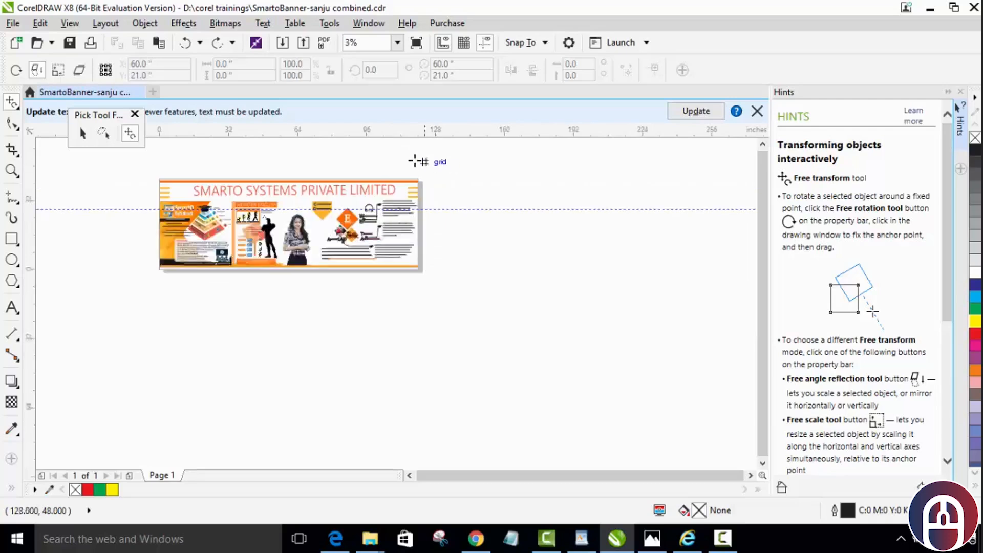
drag(395, 158, 452, 319)
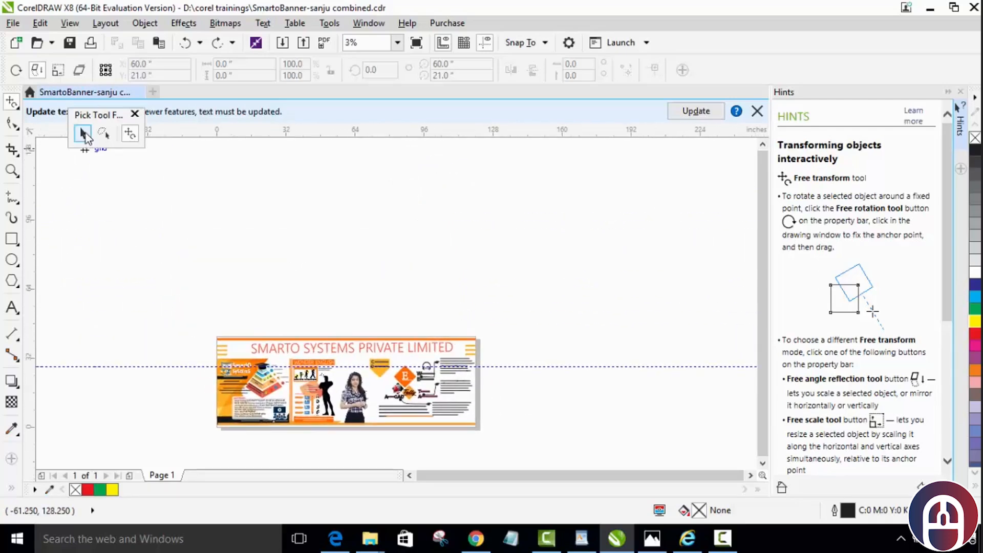
click(82, 133)
drag(197, 311, 484, 425)
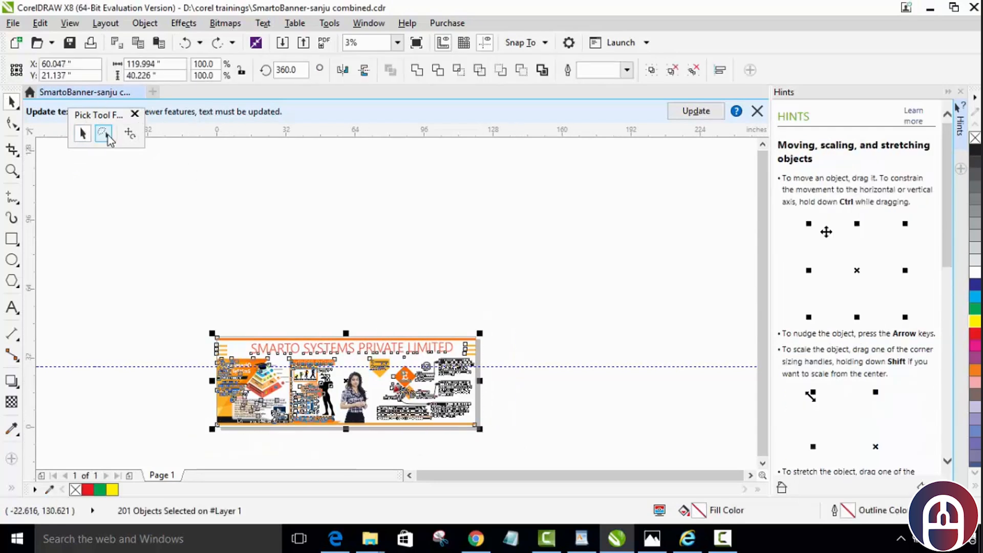
click(129, 135)
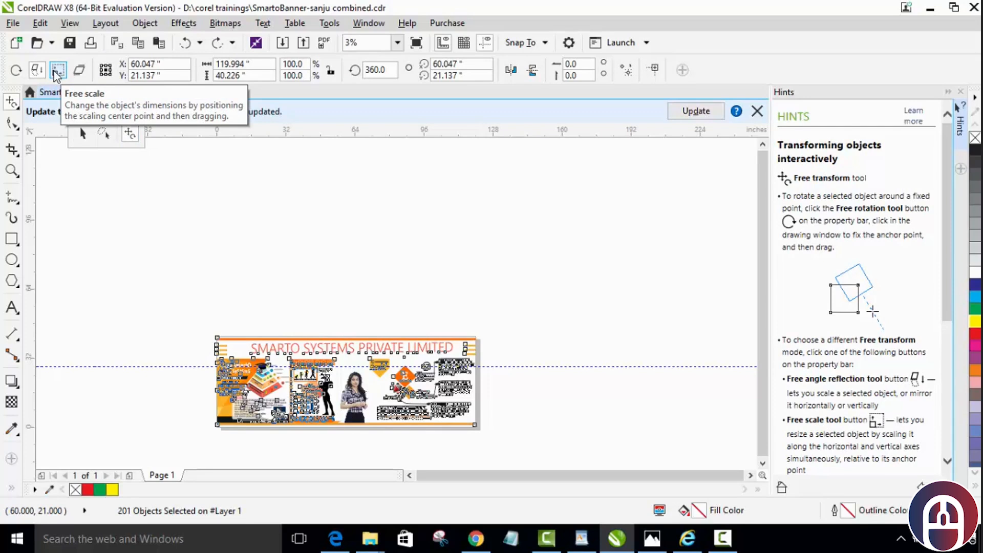
click(57, 74)
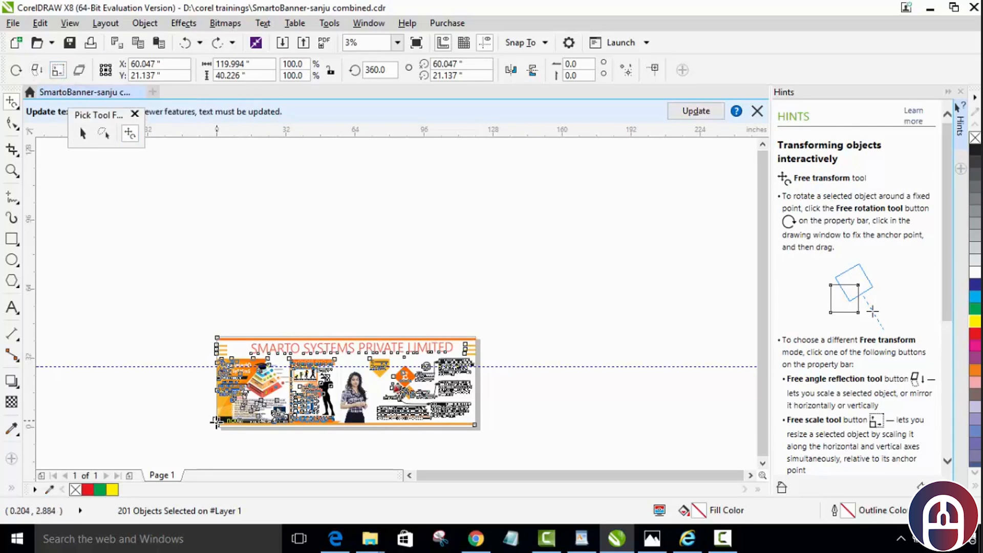
drag(216, 423, 229, 419)
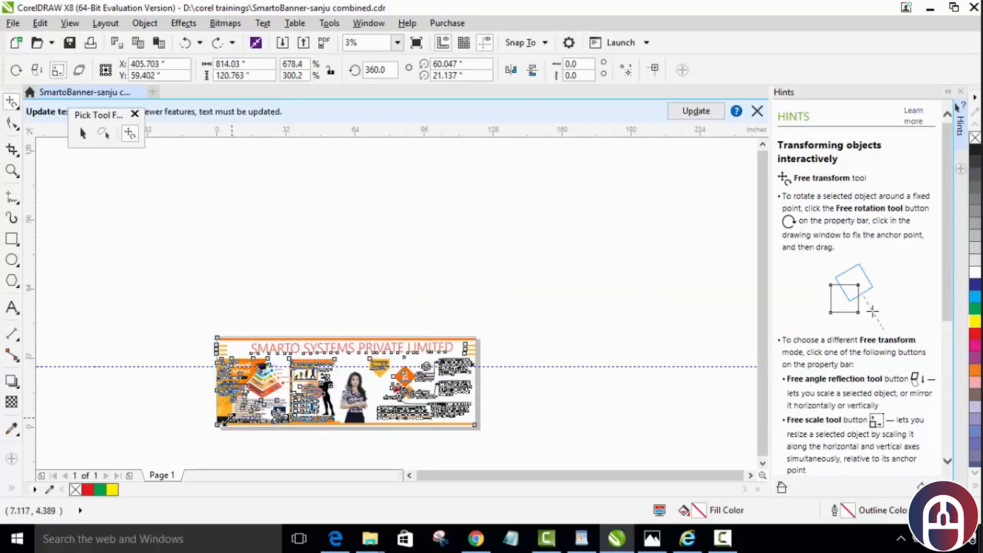
scroll(323, 450, down, 2)
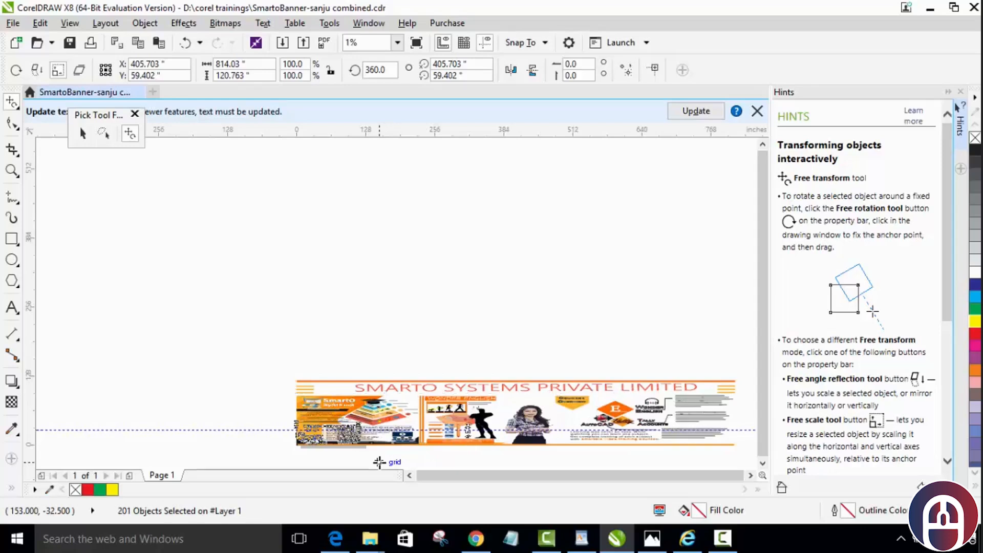
key(ctrl+z)
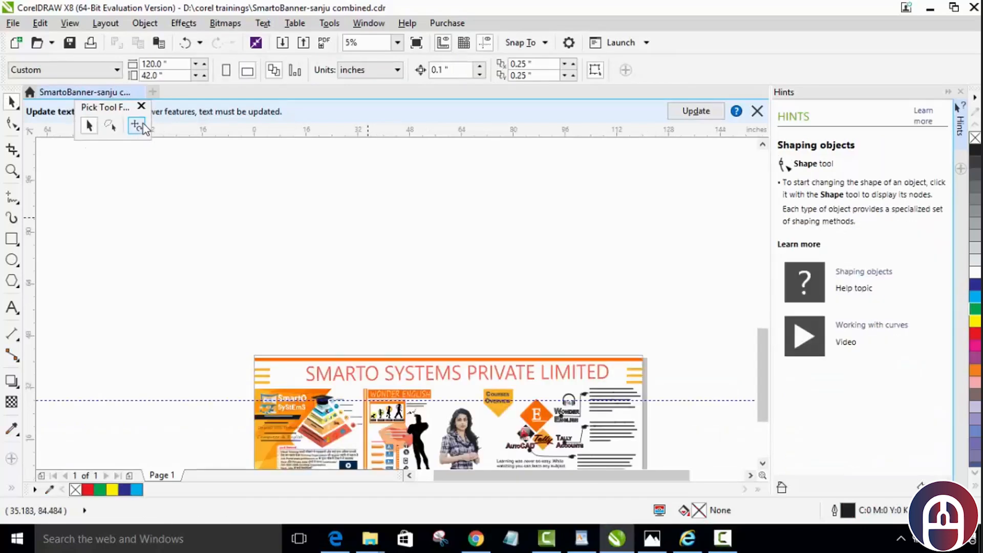
Step: Select the four coloured rectangles located above the banner page
click(138, 127)
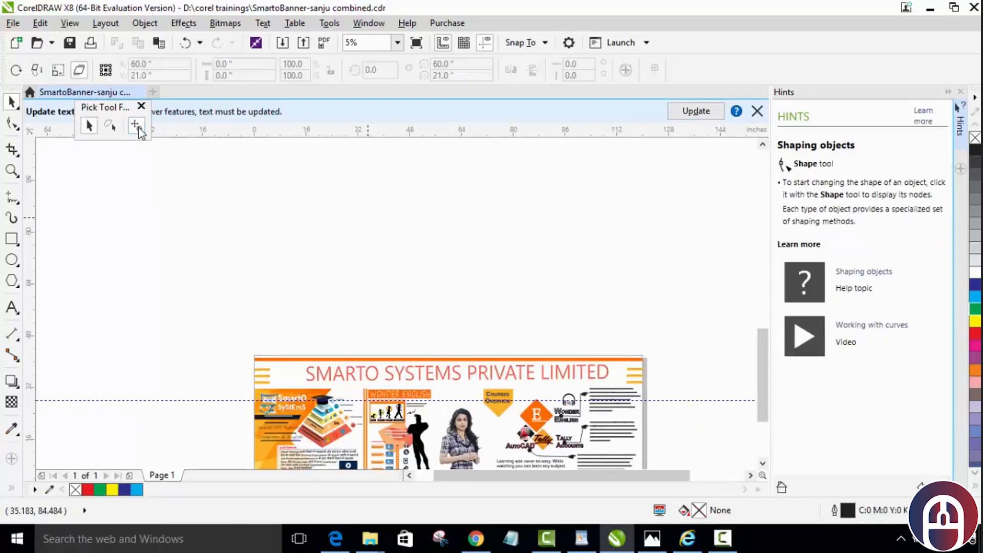
click(80, 74)
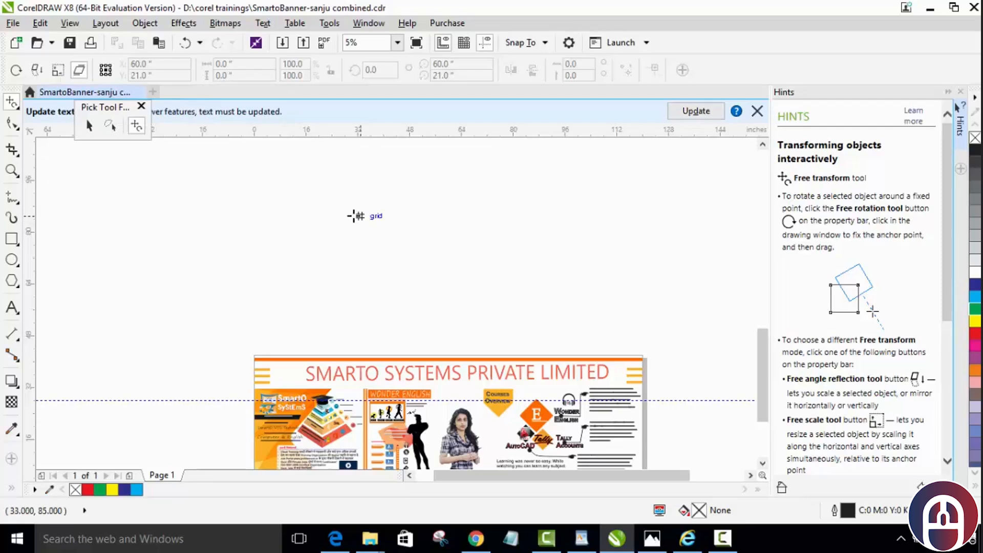
scroll(354, 215, down, 3)
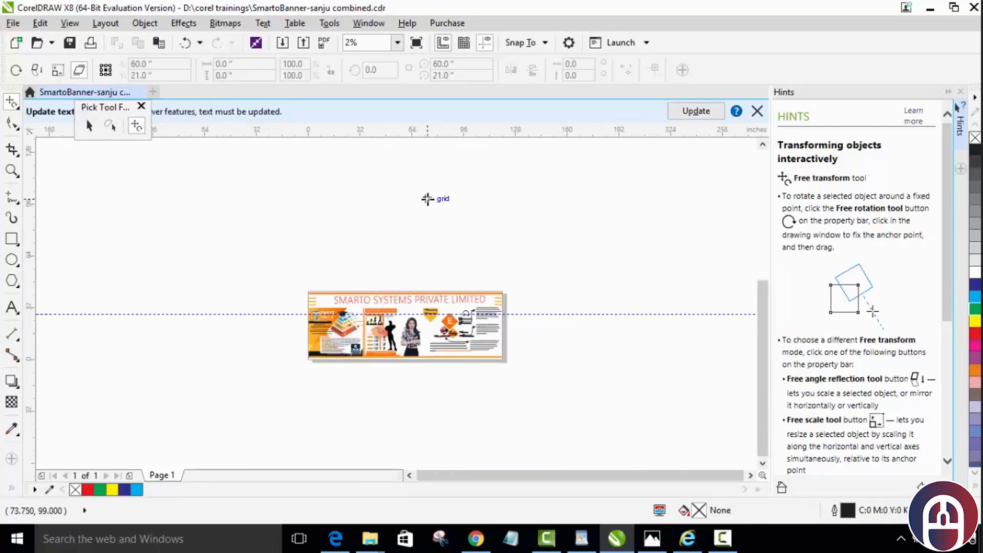
drag(432, 211, 398, 352)
drag(388, 215, 371, 351)
drag(347, 308, 386, 493)
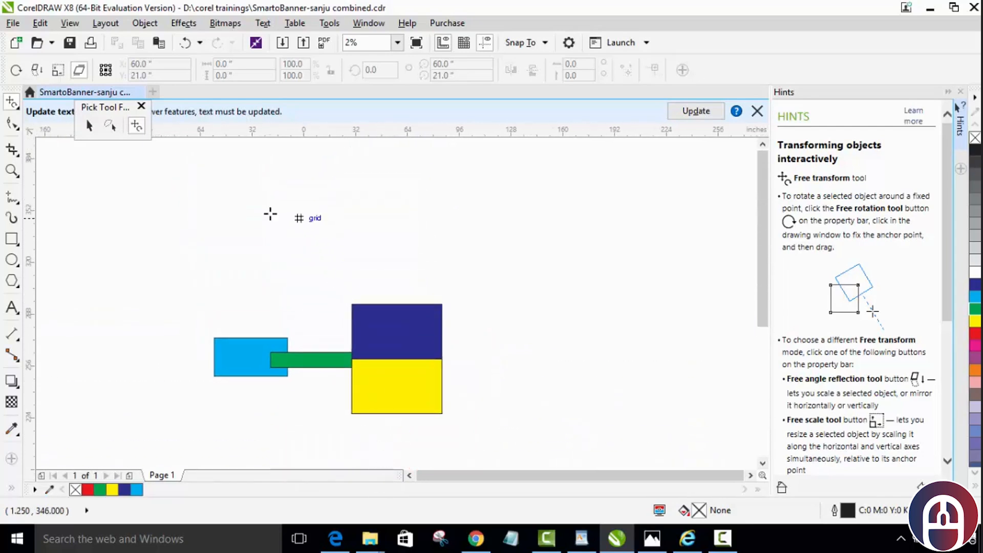
click(89, 126)
drag(170, 239, 484, 421)
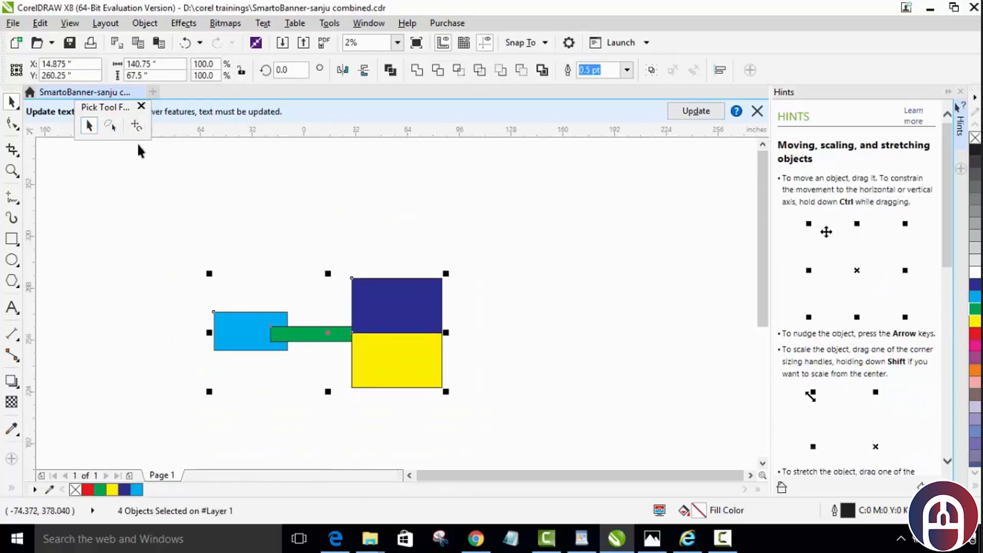
Step: Slant the four rectangles with Free Skew from an anchor near the light-blue rectangle's lower-left corner, and undo the skew
click(137, 128)
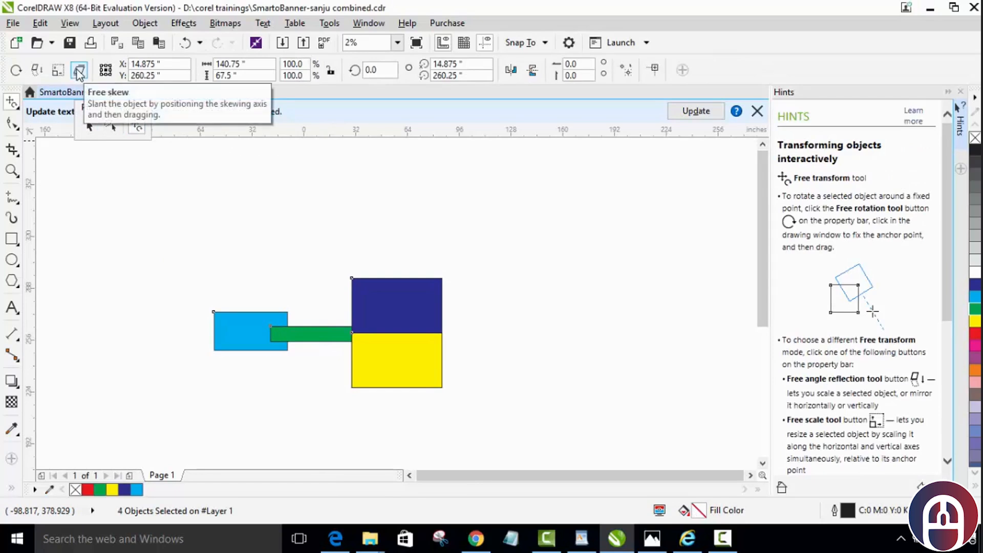
click(78, 72)
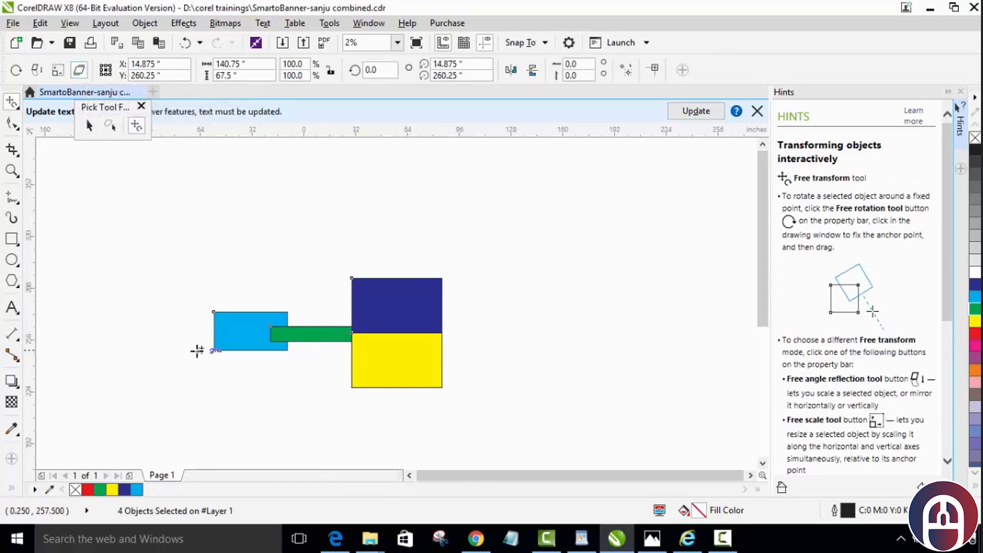
mouse_move(205, 365)
mouse_down()
mouse_move(195, 368)
mouse_move(209, 361)
mouse_move(219, 374)
mouse_up()
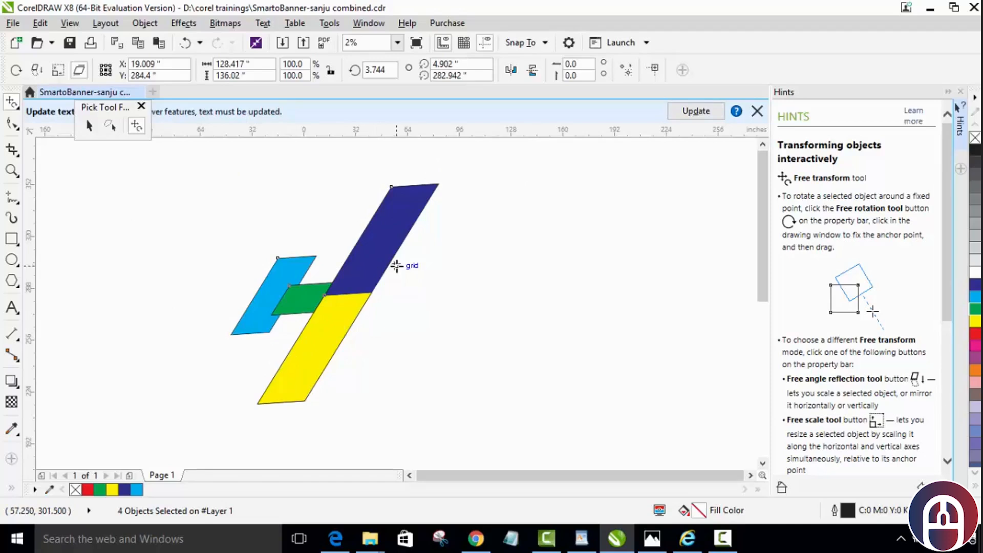
key(ctrl+z)
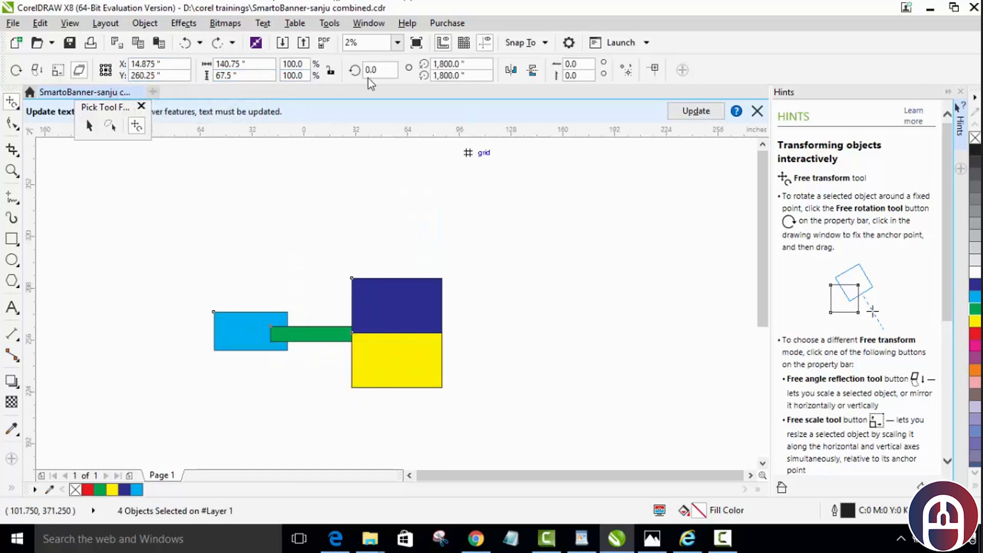
Step: Lock the width-to-height ratio and set the width of the four selected rectangles to 160.75 inches
click(139, 76)
click(161, 65)
click(331, 72)
click(228, 64)
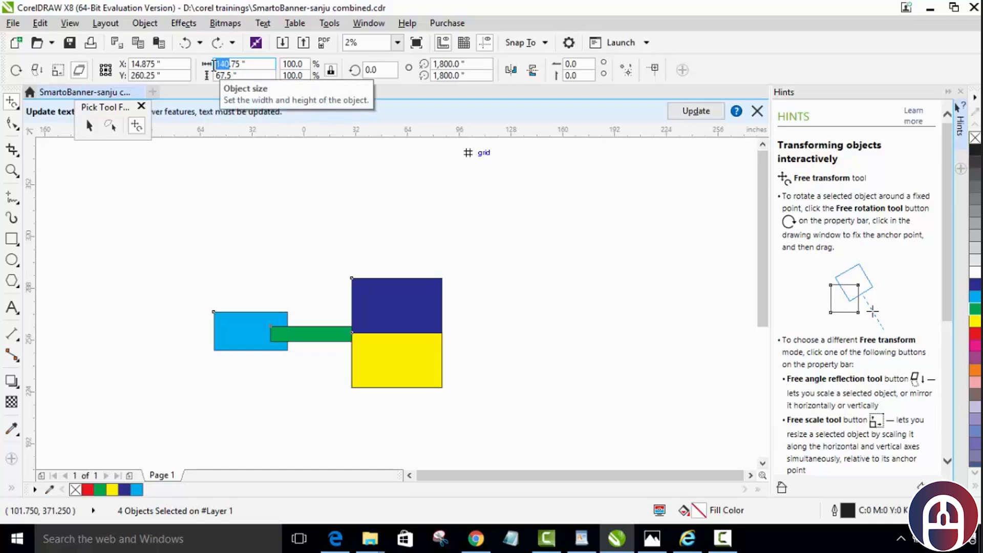
text(160)
key(Return)
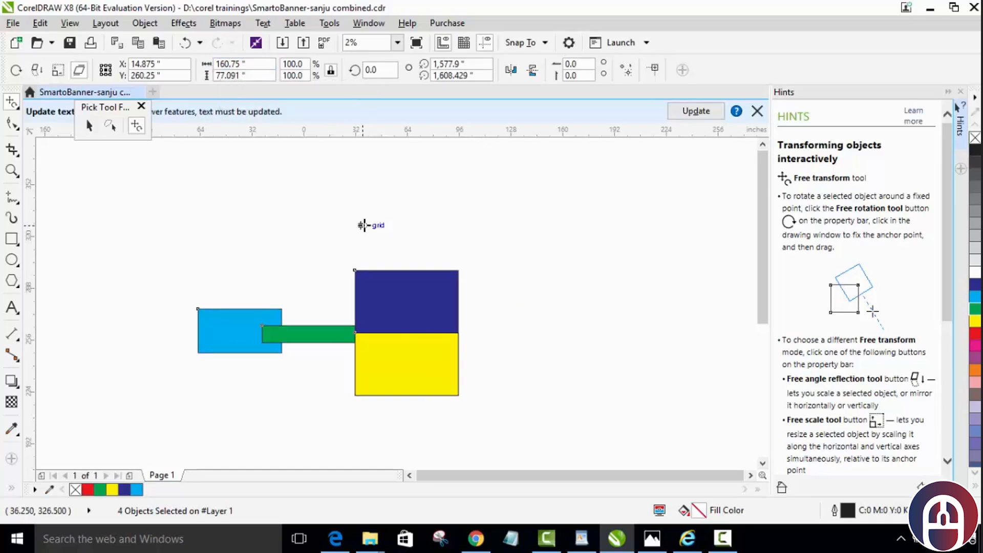